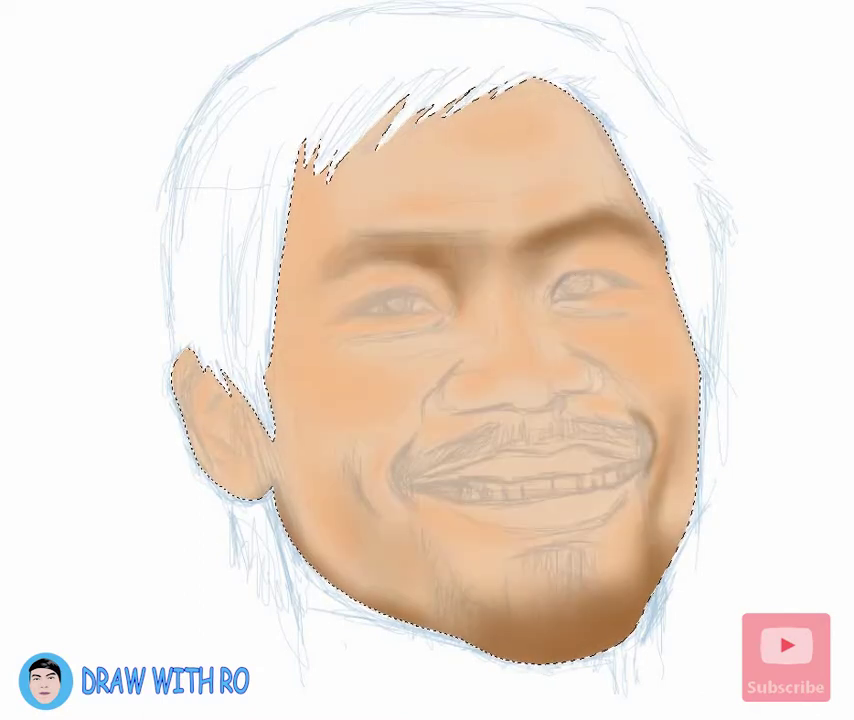
Shade the right-hand eye's outline, the adjacent cheek fold and the underside of the nose in soft brown
{"action": "left_click_drag", "start_coordinate": [590, 287], "coordinate": [640, 282]}
{"action": "left_click_drag", "start_coordinate": [404, 102], "coordinate": [378, 145]}
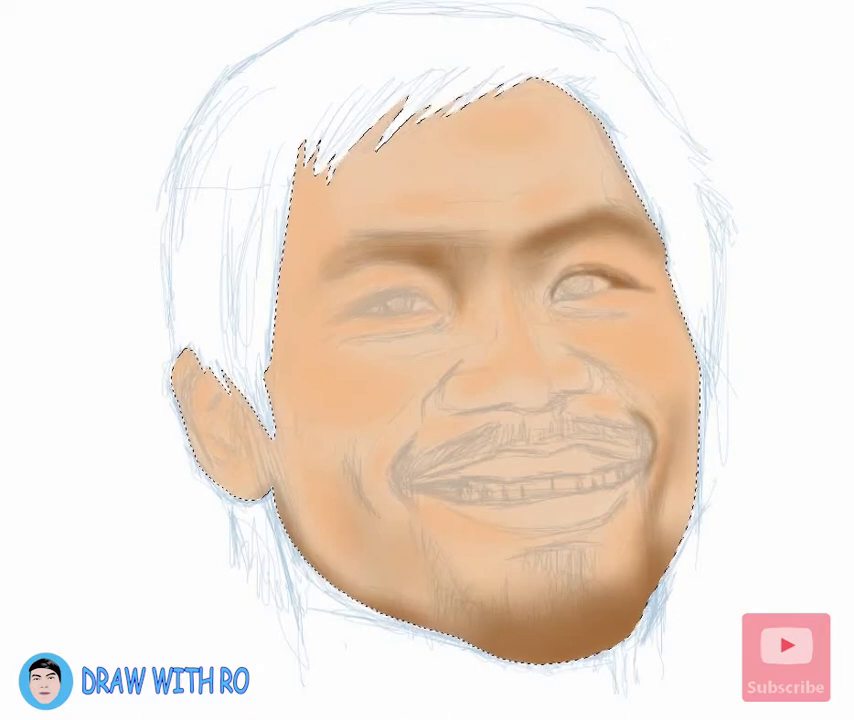
{"action": "mouse_move", "coordinate": [412, 192]}
{"action": "left_mouse_down"}
{"action": "mouse_move", "coordinate": [372, 200]}
{"action": "mouse_move", "coordinate": [425, 189]}
{"action": "left_mouse_up"}
{"action": "mouse_move", "coordinate": [368, 208]}
{"action": "left_mouse_down"}
{"action": "mouse_move", "coordinate": [420, 209]}
{"action": "mouse_move", "coordinate": [432, 272]}
{"action": "left_mouse_up"}
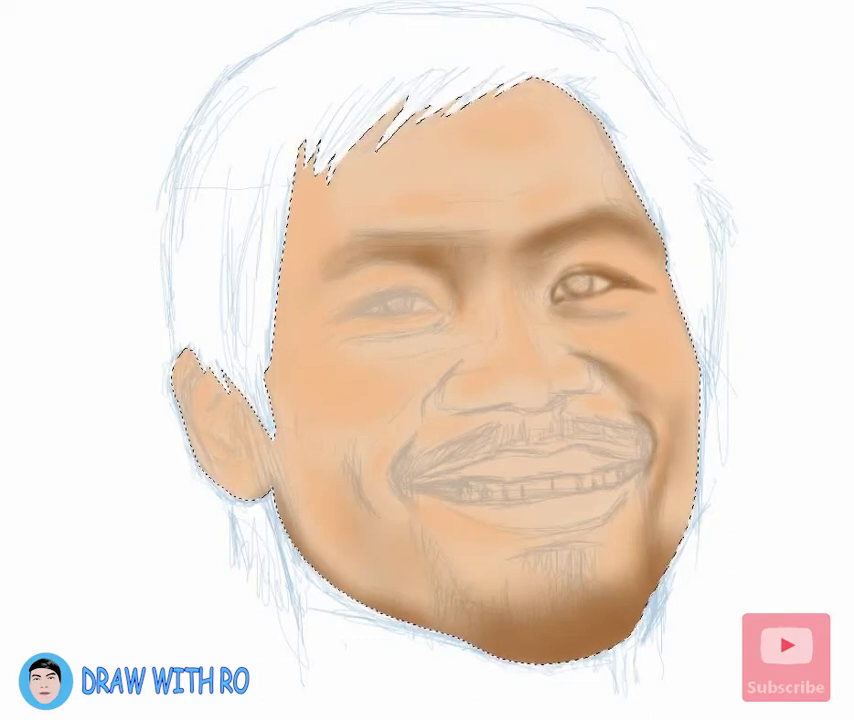
{"action": "mouse_move", "coordinate": [368, 268]}
{"action": "left_mouse_down"}
{"action": "mouse_move", "coordinate": [397, 257]}
{"action": "mouse_move", "coordinate": [338, 274]}
{"action": "mouse_move", "coordinate": [376, 294]}
{"action": "left_mouse_up"}
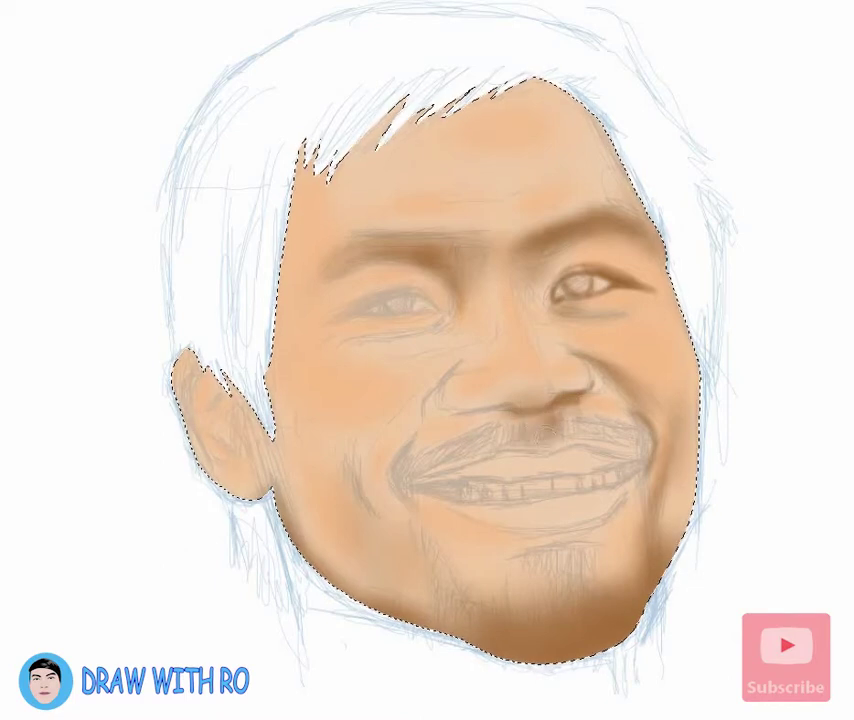
Block in the mustache, chin patch and left-hand smile folds with soft brown strokes over the sketch
{"action": "left_click_drag", "start_coordinate": [558, 424], "coordinate": [648, 430]}
{"action": "left_click_drag", "start_coordinate": [590, 420], "coordinate": [642, 442]}
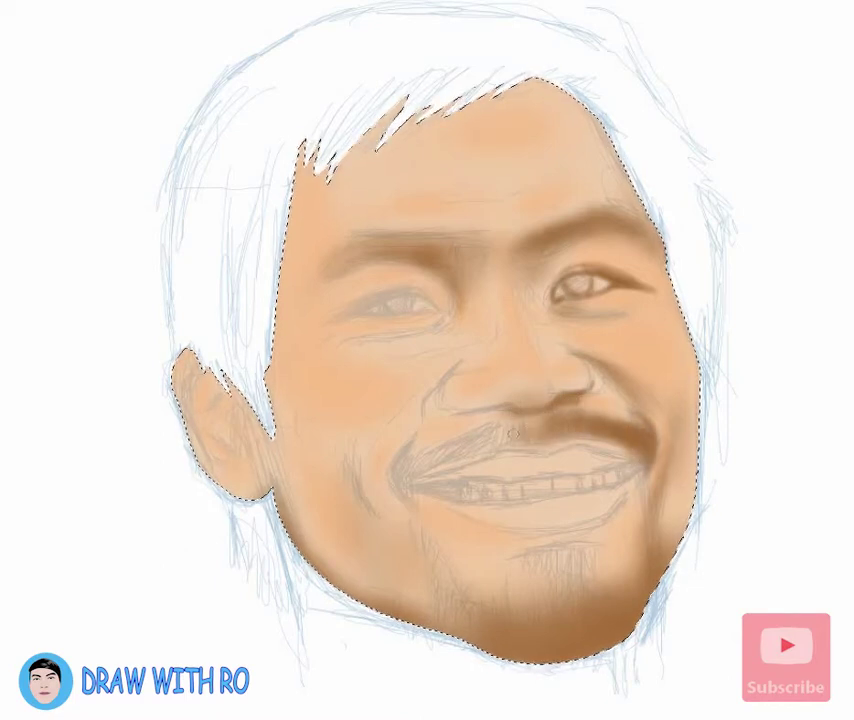
{"action": "left_click_drag", "start_coordinate": [425, 445], "coordinate": [398, 490]}
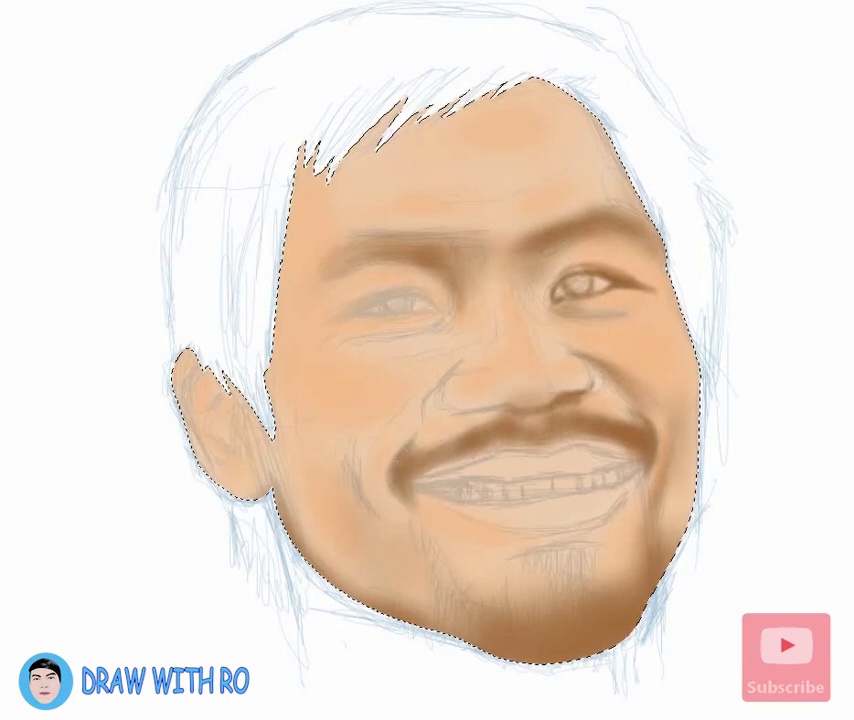
{"action": "left_click_drag", "start_coordinate": [522, 548], "coordinate": [598, 566]}
{"action": "mouse_move", "coordinate": [294, 388]}
{"action": "left_mouse_down"}
{"action": "mouse_move", "coordinate": [333, 410]}
{"action": "mouse_move", "coordinate": [335, 465]}
{"action": "mouse_move", "coordinate": [310, 485]}
{"action": "mouse_move", "coordinate": [345, 500]}
{"action": "mouse_move", "coordinate": [325, 470]}
{"action": "left_mouse_up"}
{"action": "left_click_drag", "start_coordinate": [205, 370], "coordinate": [230, 430]}
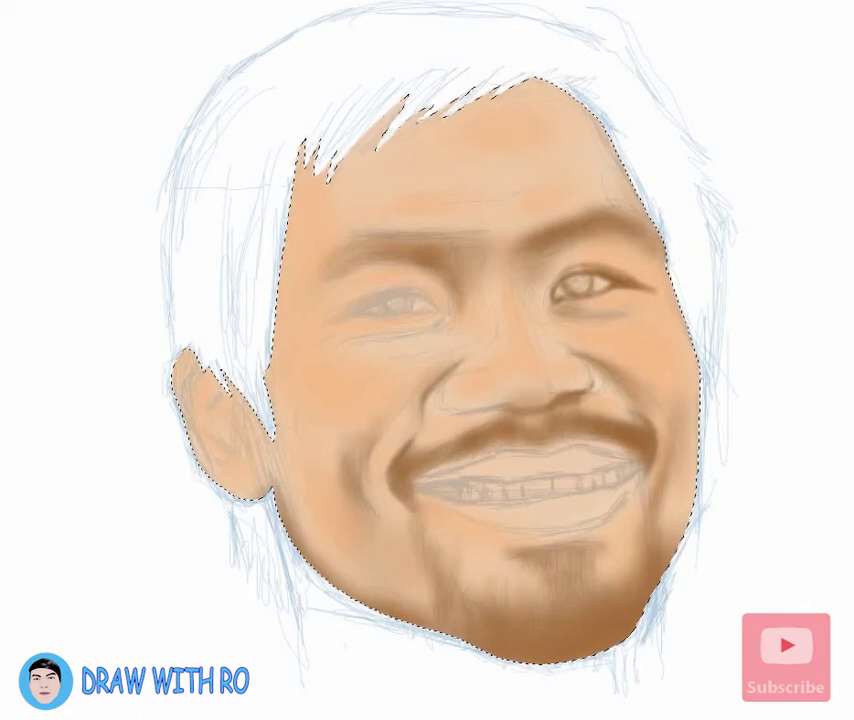
Shade the left-hand side of the face from jaw to hairline and define the left-hand eye in brown
{"action": "mouse_move", "coordinate": [295, 400]}
{"action": "left_mouse_down"}
{"action": "mouse_move", "coordinate": [320, 425]}
{"action": "mouse_move", "coordinate": [300, 440]}
{"action": "mouse_move", "coordinate": [330, 450]}
{"action": "mouse_move", "coordinate": [310, 455]}
{"action": "left_mouse_up"}
{"action": "left_click_drag", "start_coordinate": [230, 356], "coordinate": [268, 382]}
{"action": "left_click_drag", "start_coordinate": [248, 324], "coordinate": [275, 380]}
{"action": "mouse_move", "coordinate": [285, 260]}
{"action": "left_mouse_down"}
{"action": "mouse_move", "coordinate": [296, 289]}
{"action": "mouse_move", "coordinate": [350, 276]}
{"action": "mouse_move", "coordinate": [336, 207]}
{"action": "mouse_move", "coordinate": [358, 196]}
{"action": "mouse_move", "coordinate": [350, 185]}
{"action": "mouse_move", "coordinate": [410, 159]}
{"action": "left_mouse_up"}
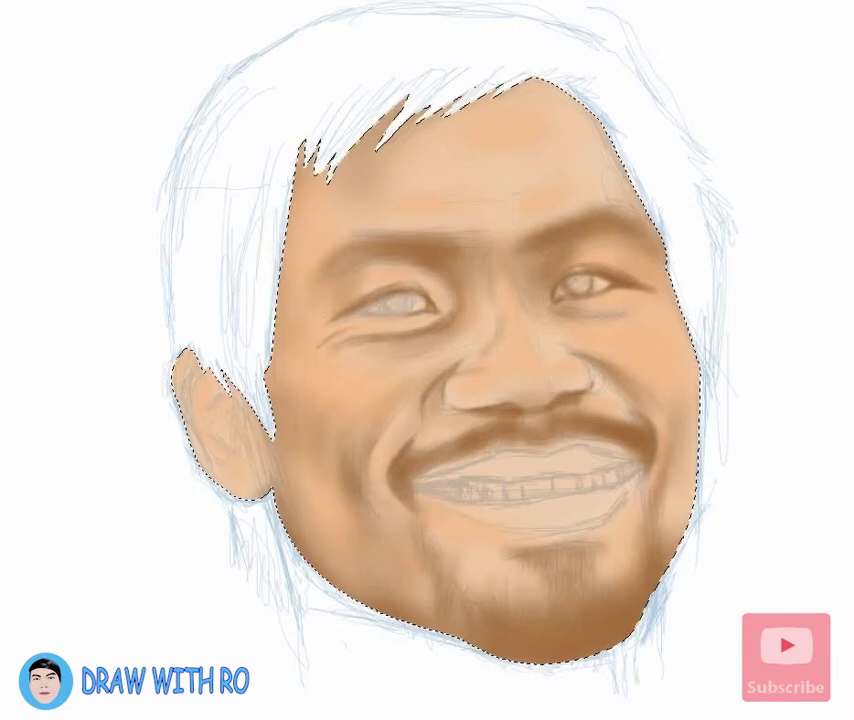
Paint both irises brown, shade the ear's inner folds and deepen the skin to a darker tan
{"action": "mouse_move", "coordinate": [322, 320]}
{"action": "left_mouse_down"}
{"action": "mouse_move", "coordinate": [364, 302]}
{"action": "mouse_move", "coordinate": [404, 300]}
{"action": "left_mouse_up"}
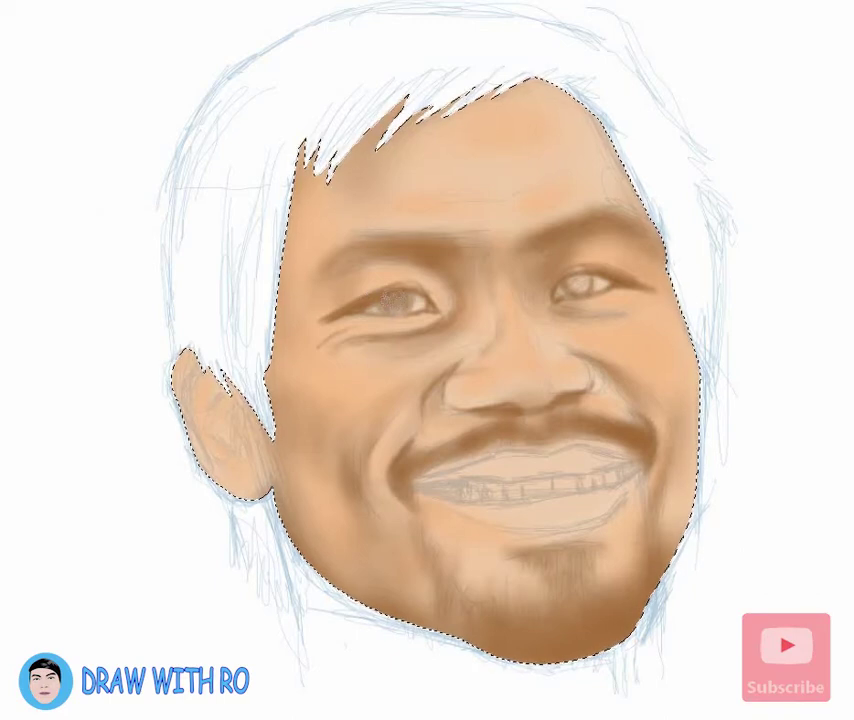
{"action": "left_click_drag", "start_coordinate": [568, 286], "coordinate": [592, 284]}
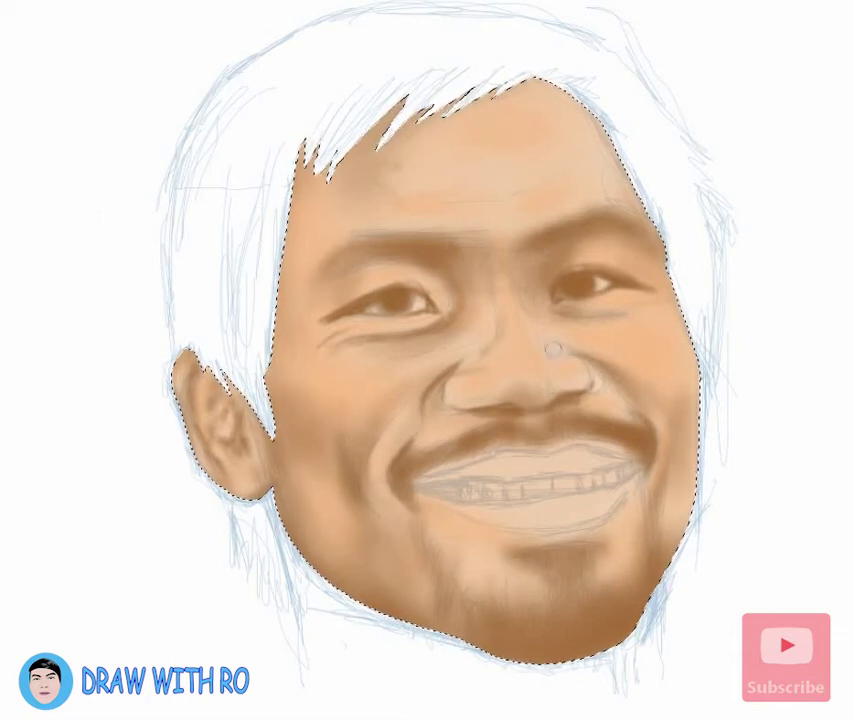
{"action": "left_click_drag", "start_coordinate": [392, 246], "coordinate": [425, 276]}
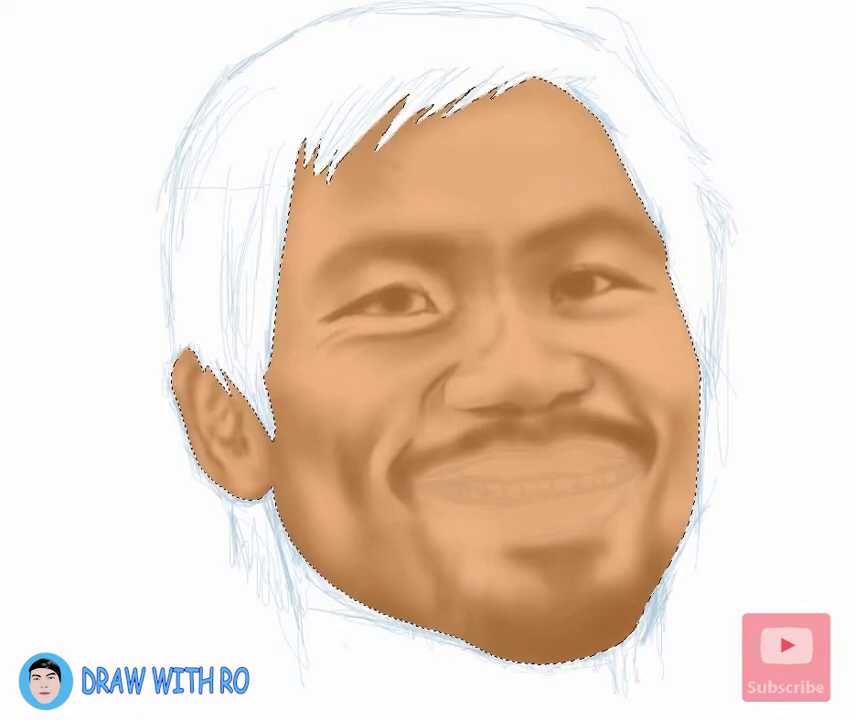
Brush soft light highlights onto the forehead, nose, cheeks, ear and the skin around the mouth
{"action": "left_click_drag", "start_coordinate": [535, 190], "coordinate": [586, 183]}
{"action": "left_click_drag", "start_coordinate": [493, 130], "coordinate": [551, 121]}
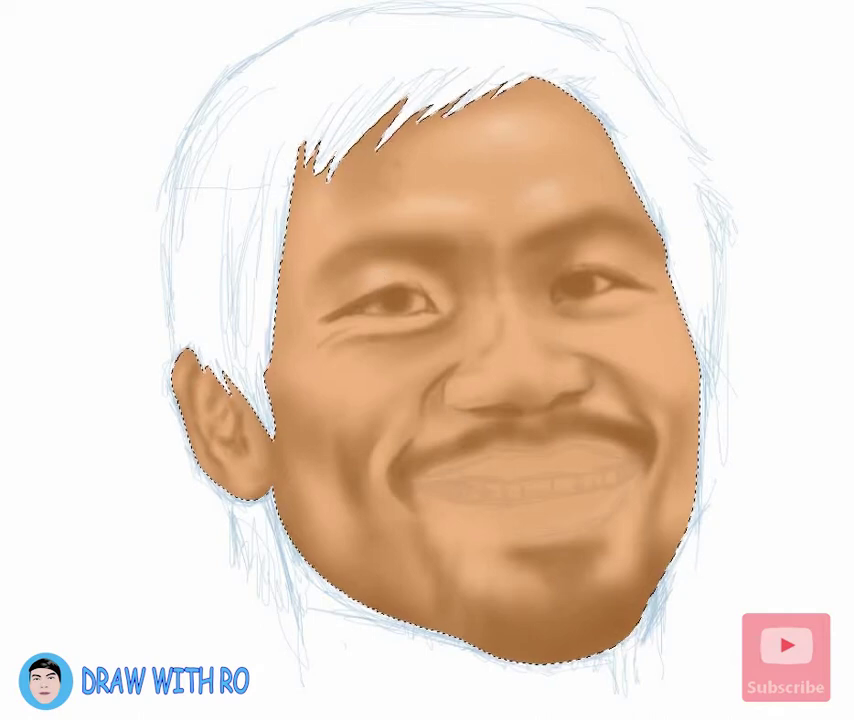
{"action": "mouse_move", "coordinate": [318, 360]}
{"action": "left_mouse_down"}
{"action": "mouse_move", "coordinate": [339, 387]}
{"action": "mouse_move", "coordinate": [372, 400]}
{"action": "mouse_move", "coordinate": [390, 385]}
{"action": "left_mouse_up"}
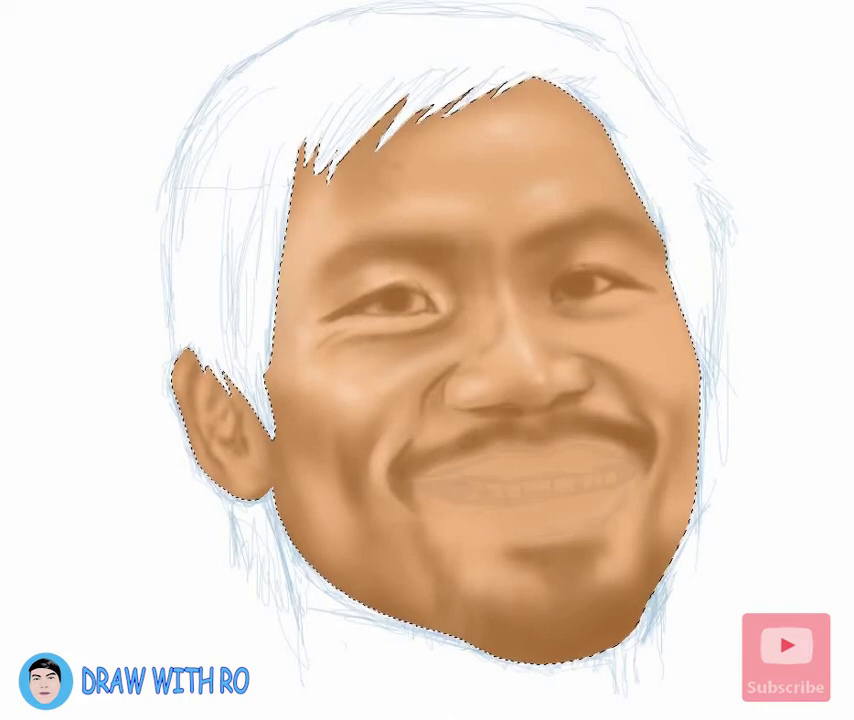
{"action": "left_click_drag", "start_coordinate": [658, 350], "coordinate": [660, 321]}
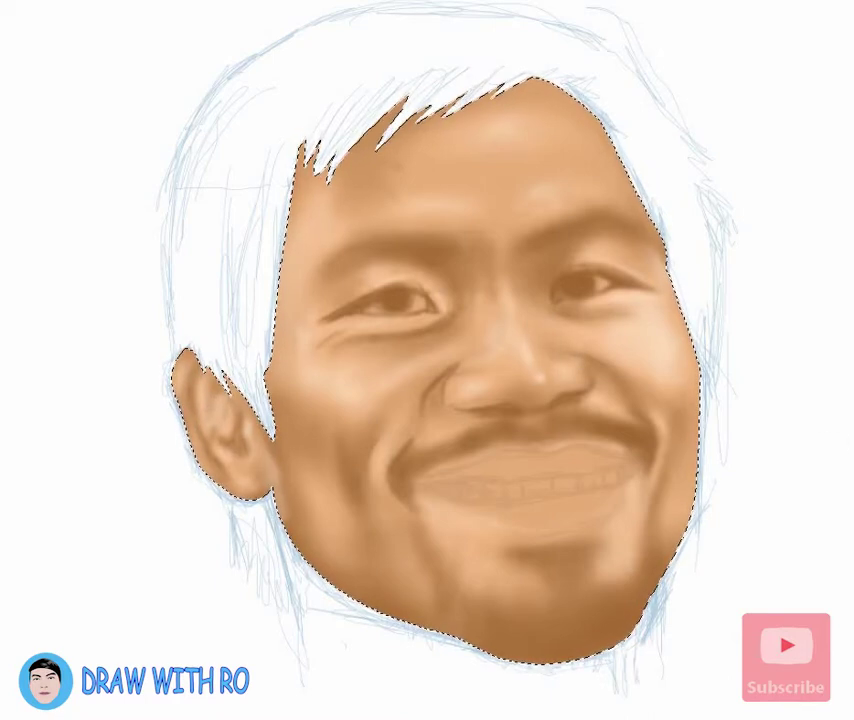
{"action": "left_click_drag", "start_coordinate": [478, 88], "coordinate": [448, 114]}
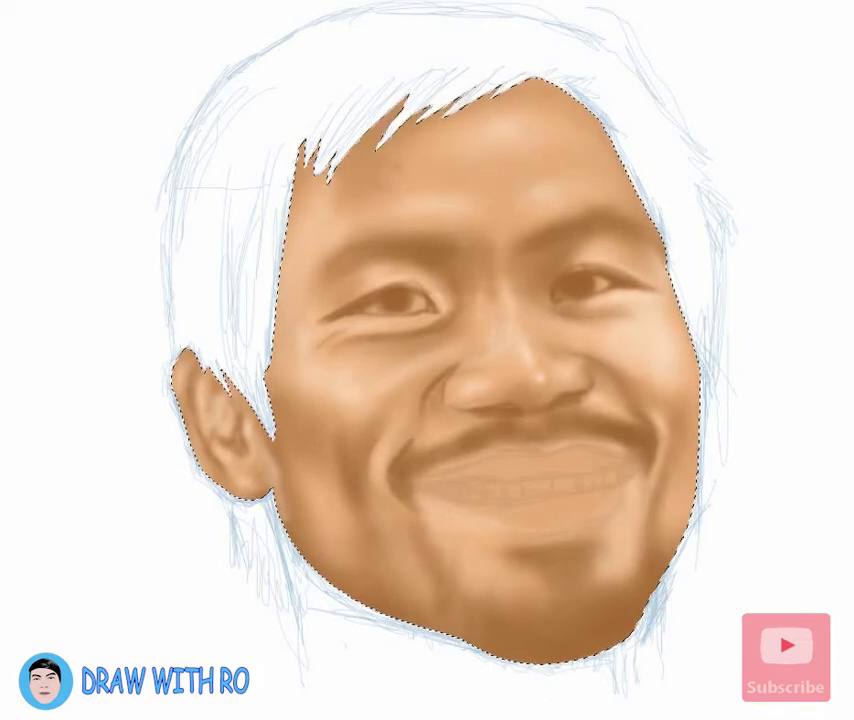
Paint both eyebrows, eyelid lines and irises in dark brown to black, giving each iris a darker pupil
{"action": "mouse_move", "coordinate": [373, 241]}
{"action": "left_mouse_down"}
{"action": "mouse_move", "coordinate": [422, 250]}
{"action": "mouse_move", "coordinate": [422, 243]}
{"action": "mouse_move", "coordinate": [418, 258]}
{"action": "mouse_move", "coordinate": [405, 246]}
{"action": "mouse_move", "coordinate": [340, 262]}
{"action": "mouse_move", "coordinate": [388, 245]}
{"action": "mouse_move", "coordinate": [334, 263]}
{"action": "mouse_move", "coordinate": [428, 250]}
{"action": "mouse_move", "coordinate": [348, 242]}
{"action": "mouse_move", "coordinate": [434, 261]}
{"action": "mouse_move", "coordinate": [420, 258]}
{"action": "mouse_move", "coordinate": [440, 255]}
{"action": "mouse_move", "coordinate": [412, 241]}
{"action": "mouse_move", "coordinate": [565, 232]}
{"action": "mouse_move", "coordinate": [430, 256]}
{"action": "mouse_move", "coordinate": [457, 313]}
{"action": "mouse_move", "coordinate": [415, 290]}
{"action": "mouse_move", "coordinate": [385, 292]}
{"action": "mouse_move", "coordinate": [418, 288]}
{"action": "mouse_move", "coordinate": [450, 315]}
{"action": "mouse_move", "coordinate": [398, 290]}
{"action": "mouse_move", "coordinate": [389, 302]}
{"action": "mouse_move", "coordinate": [400, 296]}
{"action": "mouse_move", "coordinate": [405, 340]}
{"action": "left_mouse_up"}
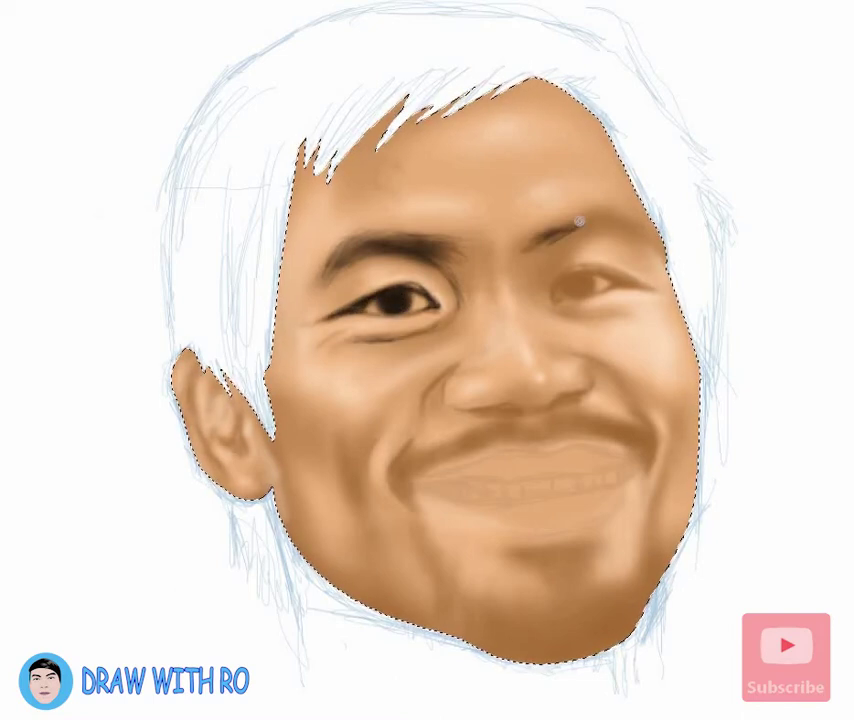
{"action": "left_click_drag", "start_coordinate": [553, 232], "coordinate": [622, 226]}
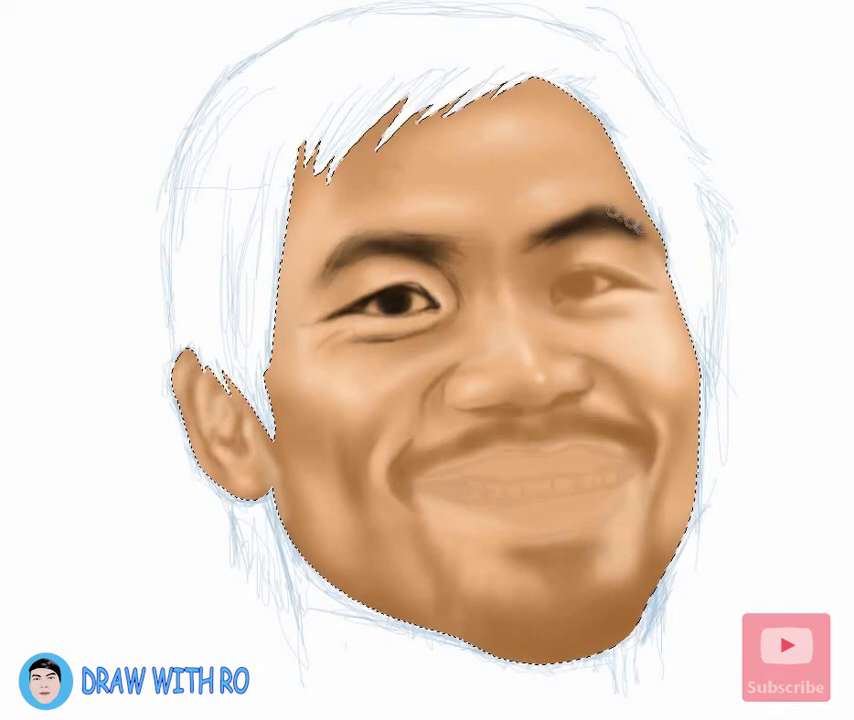
{"action": "mouse_move", "coordinate": [580, 282]}
{"action": "left_mouse_down"}
{"action": "mouse_move", "coordinate": [590, 278]}
{"action": "mouse_move", "coordinate": [570, 278]}
{"action": "mouse_move", "coordinate": [638, 282]}
{"action": "left_mouse_up"}
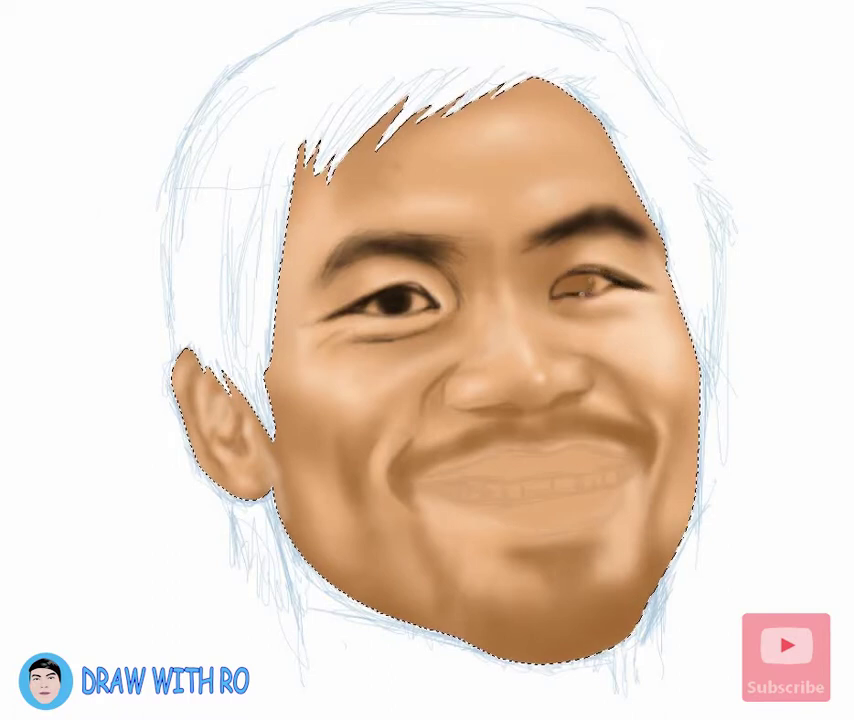
{"action": "left_click_drag", "start_coordinate": [580, 283], "coordinate": [574, 282]}
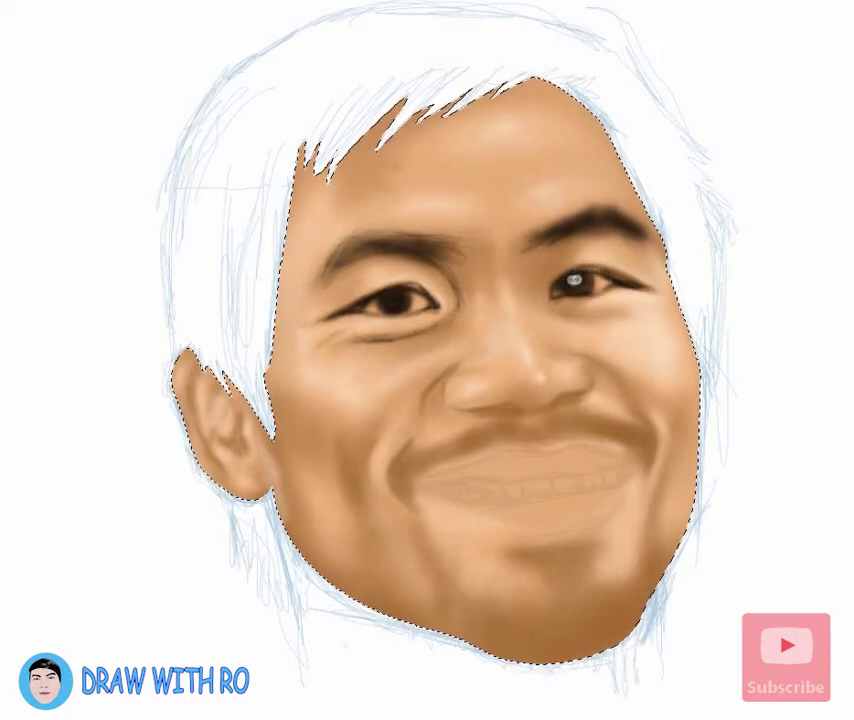
{"action": "left_click_drag", "start_coordinate": [545, 240], "coordinate": [562, 229]}
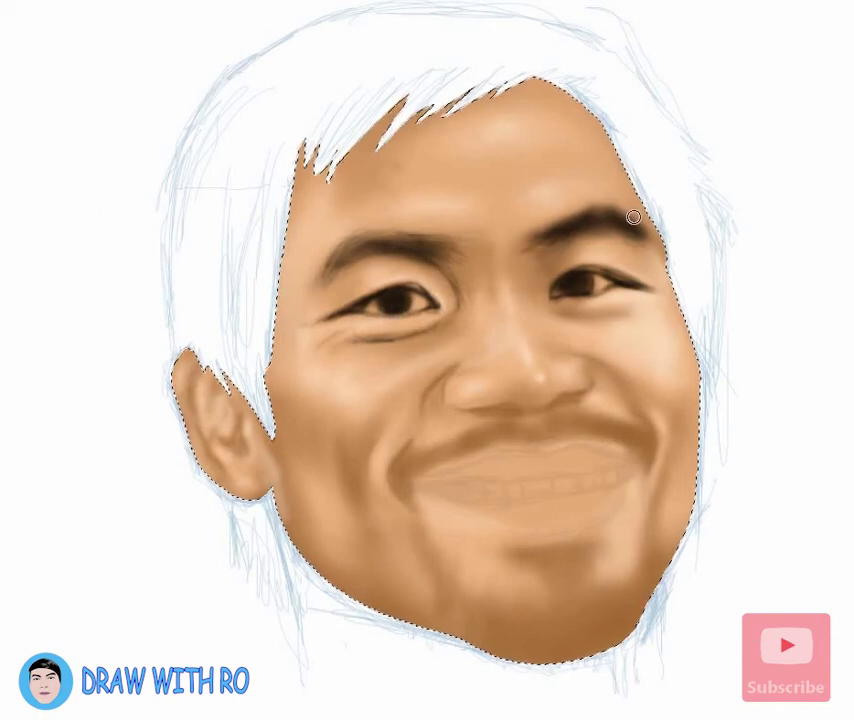
{"action": "left_click_drag", "start_coordinate": [576, 282], "coordinate": [589, 276]}
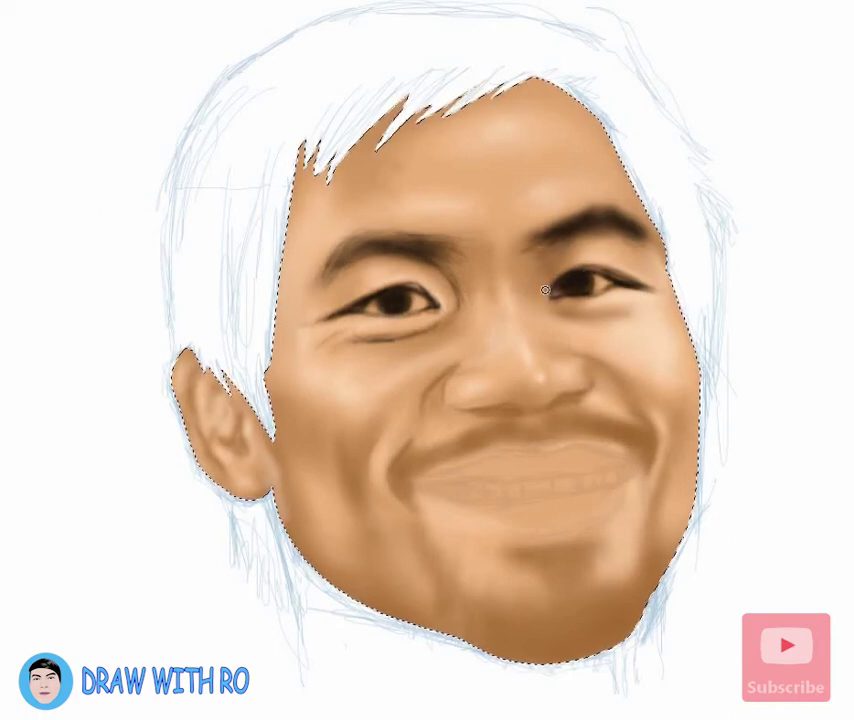
Darken the nostrils and paint the full mustache with short dark brown hair strokes
{"action": "mouse_move", "coordinate": [561, 399]}
{"action": "left_mouse_down"}
{"action": "mouse_move", "coordinate": [551, 400]}
{"action": "mouse_move", "coordinate": [566, 400]}
{"action": "mouse_move", "coordinate": [556, 420]}
{"action": "mouse_move", "coordinate": [564, 406]}
{"action": "mouse_move", "coordinate": [620, 430]}
{"action": "mouse_move", "coordinate": [656, 466]}
{"action": "left_mouse_up"}
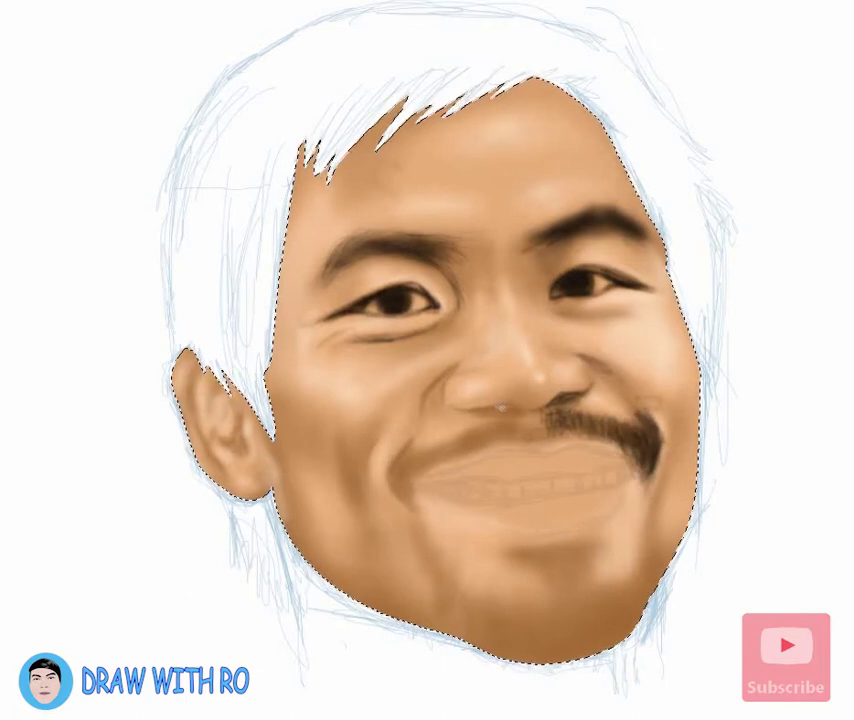
{"action": "left_click_drag", "start_coordinate": [470, 410], "coordinate": [518, 412]}
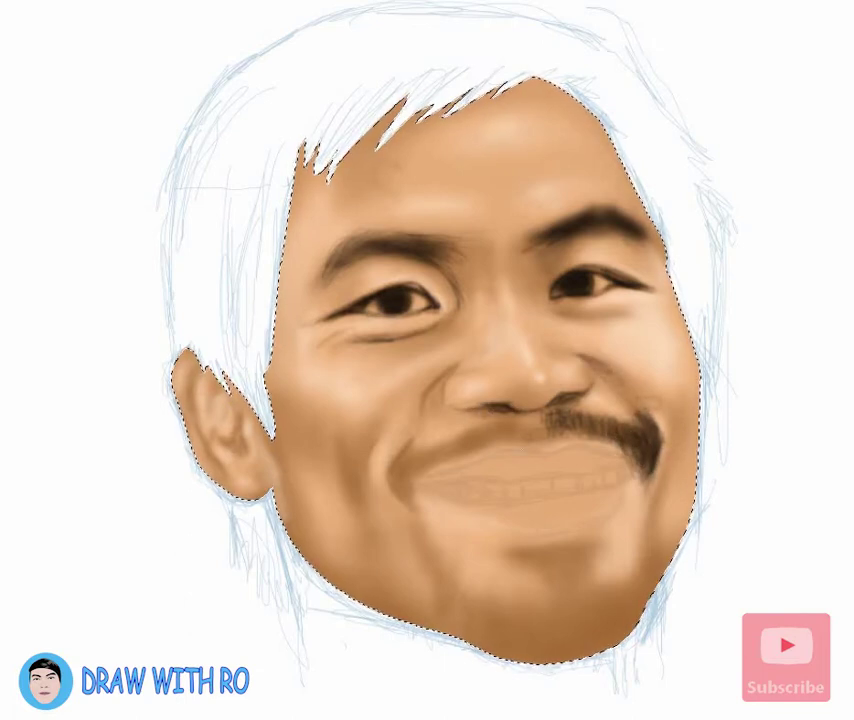
{"action": "left_click_drag", "start_coordinate": [399, 441], "coordinate": [389, 481]}
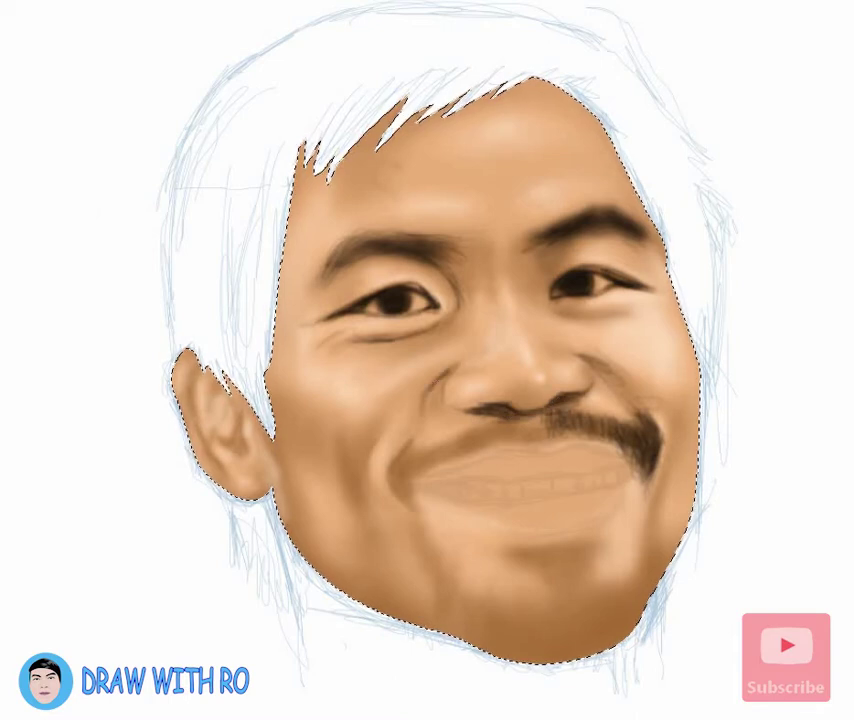
{"action": "mouse_move", "coordinate": [465, 424]}
{"action": "left_mouse_down"}
{"action": "mouse_move", "coordinate": [398, 470]}
{"action": "mouse_move", "coordinate": [455, 442]}
{"action": "left_mouse_up"}
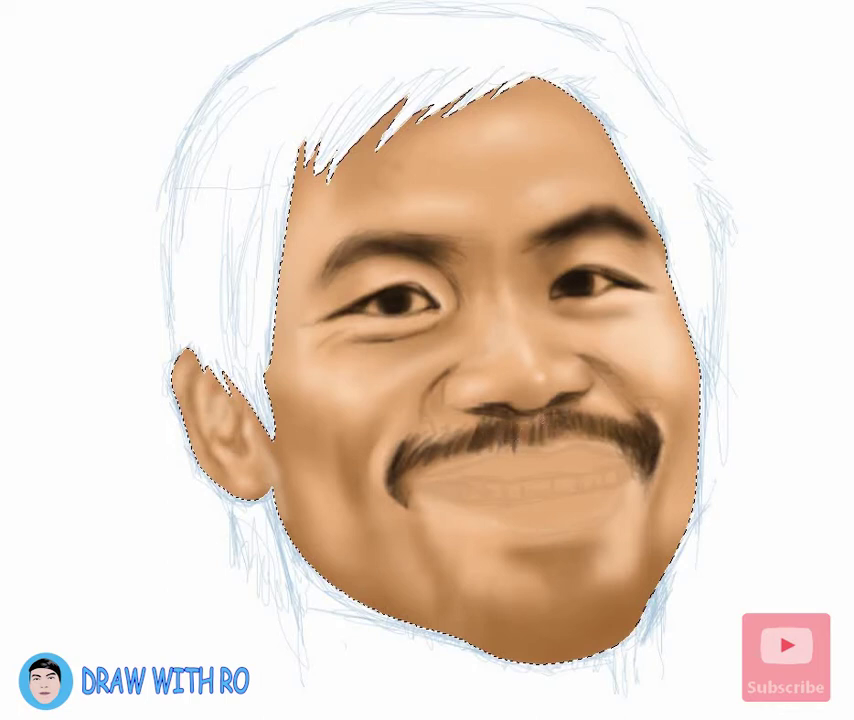
{"action": "left_click_drag", "start_coordinate": [484, 440], "coordinate": [555, 422]}
{"action": "mouse_move", "coordinate": [322, 292]}
{"action": "left_mouse_down"}
{"action": "mouse_move", "coordinate": [350, 298]}
{"action": "mouse_move", "coordinate": [384, 284]}
{"action": "mouse_move", "coordinate": [296, 300]}
{"action": "mouse_move", "coordinate": [272, 322]}
{"action": "mouse_move", "coordinate": [322, 306]}
{"action": "left_mouse_up"}
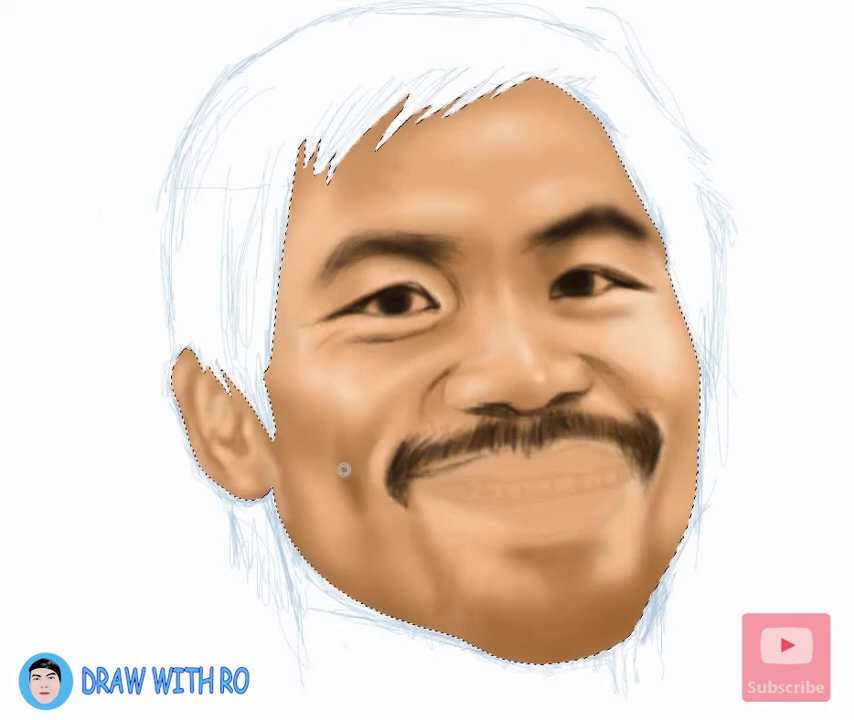
Paint the dark goatee, chin patch and jaw stubble with hair strokes, deepen the ear shadows, and clear the face selection
{"action": "mouse_move", "coordinate": [405, 506]}
{"action": "left_mouse_down"}
{"action": "mouse_move", "coordinate": [440, 572]}
{"action": "mouse_move", "coordinate": [508, 623]}
{"action": "mouse_move", "coordinate": [607, 638]}
{"action": "mouse_move", "coordinate": [553, 614]}
{"action": "mouse_move", "coordinate": [492, 658]}
{"action": "mouse_move", "coordinate": [562, 557]}
{"action": "mouse_move", "coordinate": [661, 553]}
{"action": "left_mouse_up"}
{"action": "left_click_drag", "start_coordinate": [655, 160], "coordinate": [690, 360]}
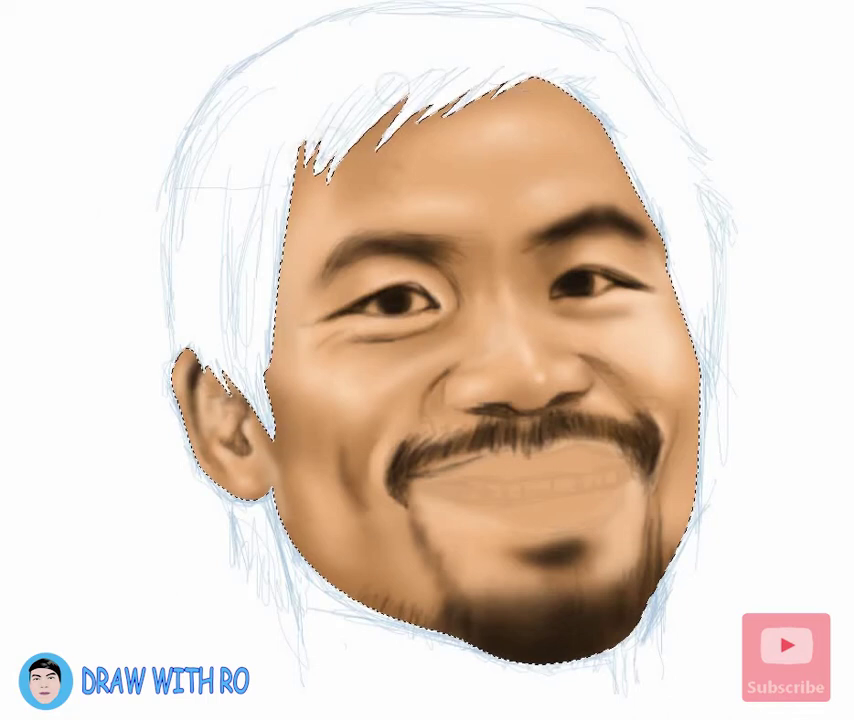
{"action": "left_click_drag", "start_coordinate": [486, 621], "coordinate": [553, 600]}
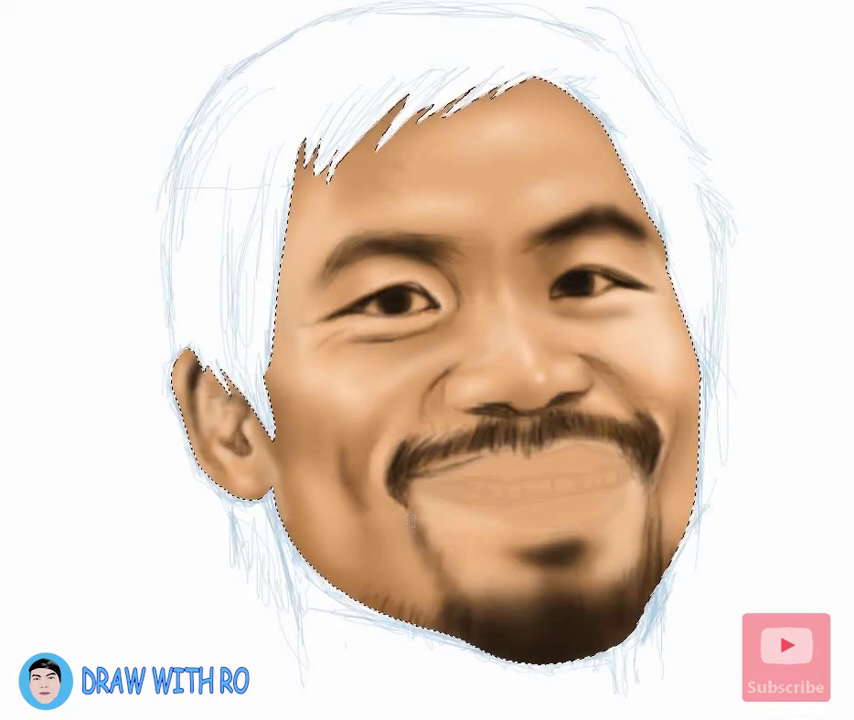
{"action": "mouse_move", "coordinate": [454, 606]}
{"action": "left_mouse_down"}
{"action": "mouse_move", "coordinate": [486, 572]}
{"action": "mouse_move", "coordinate": [476, 620]}
{"action": "mouse_move", "coordinate": [520, 625]}
{"action": "mouse_move", "coordinate": [580, 553]}
{"action": "left_mouse_up"}
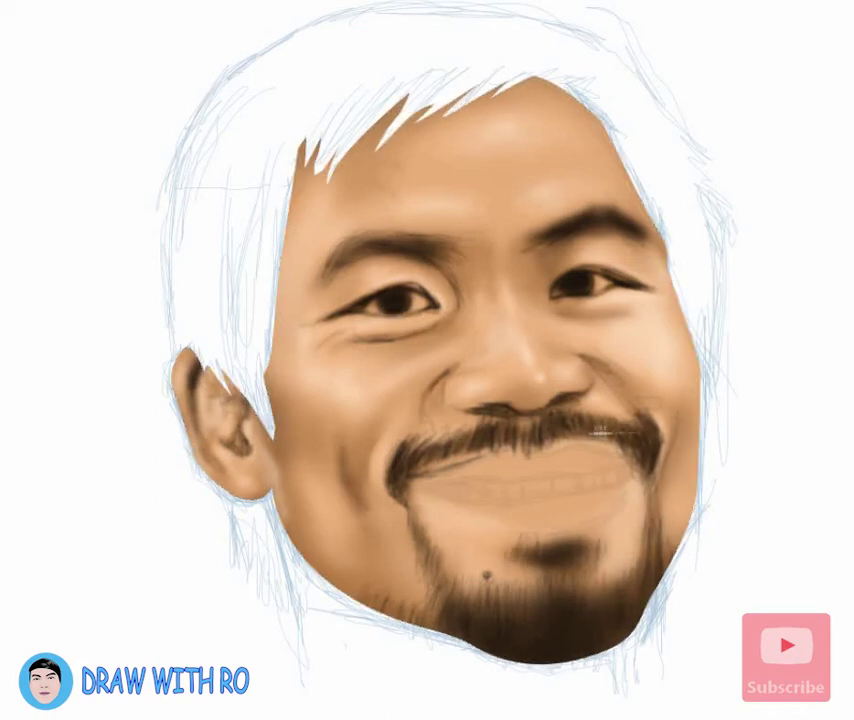
Darken both mouth corners, add white catchlights to the pupils and paint the row of off-white teeth
{"action": "left_click_drag", "start_coordinate": [621, 468], "coordinate": [634, 462]}
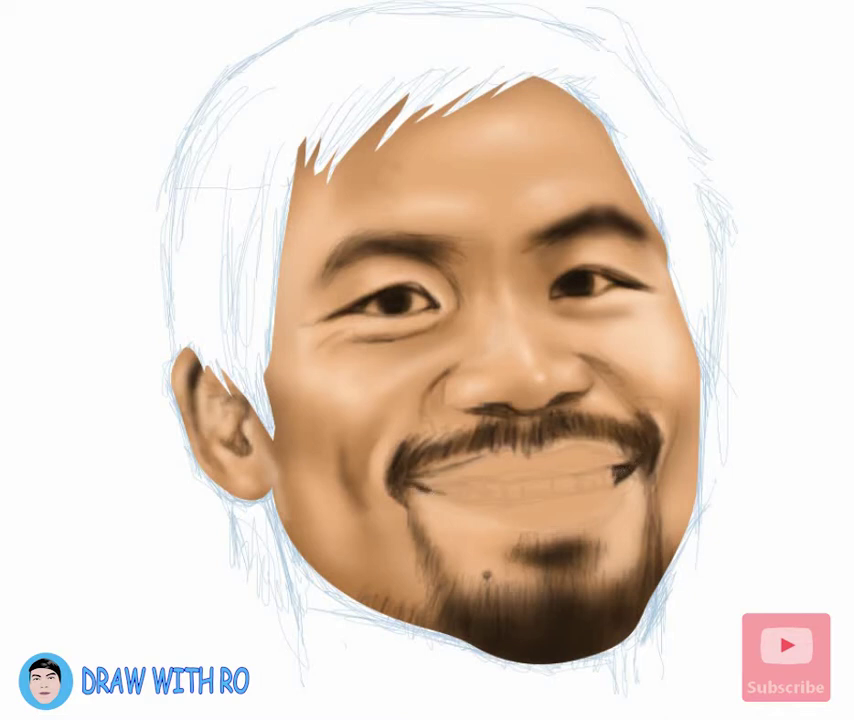
{"action": "left_click_drag", "start_coordinate": [418, 482], "coordinate": [455, 489]}
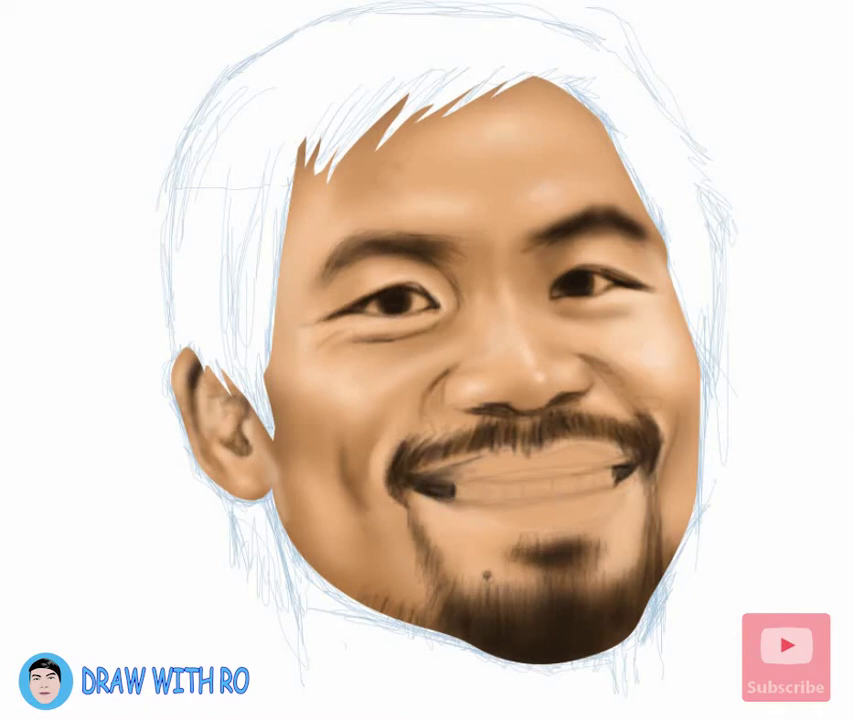
{"action": "left_click", "coordinate": [396, 298]}
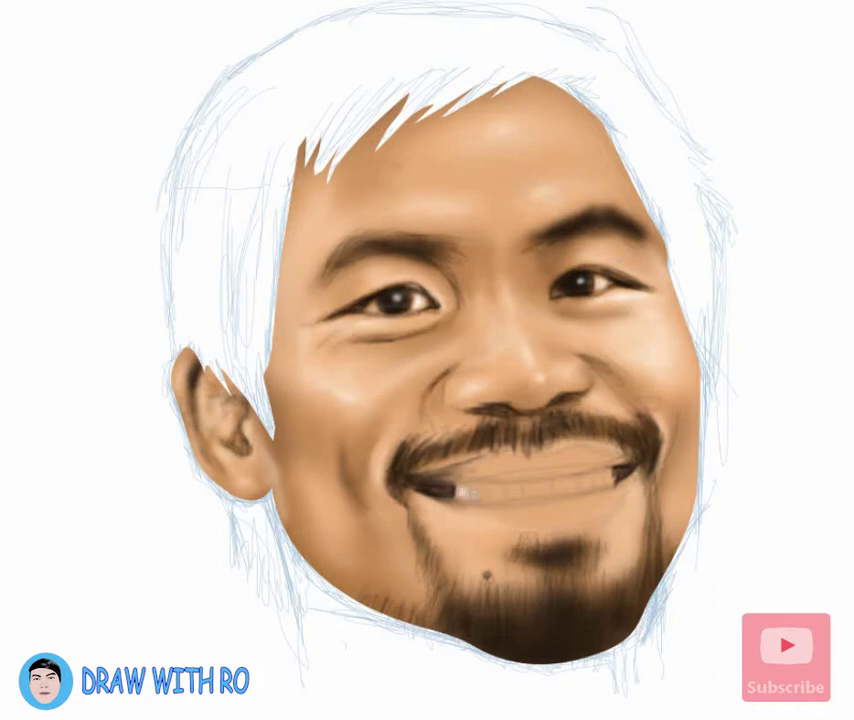
{"action": "left_click_drag", "start_coordinate": [515, 491], "coordinate": [566, 487]}
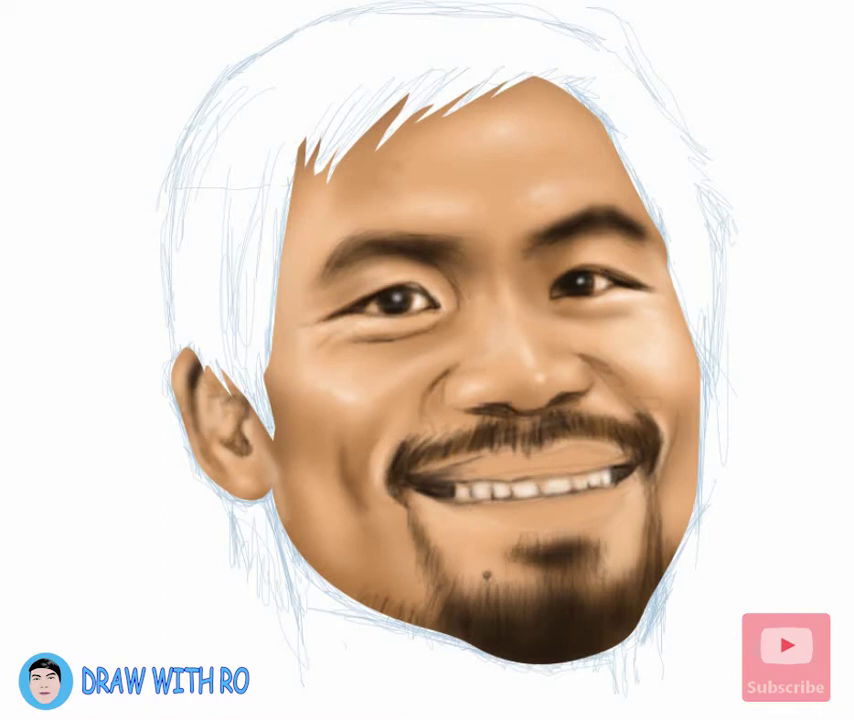
Paint the upper and lower lips in pinkish red with soft highlights and darken the chin patch below them
{"action": "mouse_move", "coordinate": [445, 470]}
{"action": "left_mouse_down"}
{"action": "mouse_move", "coordinate": [610, 463]}
{"action": "mouse_move", "coordinate": [530, 462]}
{"action": "mouse_move", "coordinate": [600, 488]}
{"action": "mouse_move", "coordinate": [490, 512]}
{"action": "left_mouse_up"}
{"action": "mouse_move", "coordinate": [431, 495]}
{"action": "left_mouse_down"}
{"action": "mouse_move", "coordinate": [558, 523]}
{"action": "mouse_move", "coordinate": [531, 505]}
{"action": "mouse_move", "coordinate": [530, 513]}
{"action": "mouse_move", "coordinate": [490, 513]}
{"action": "mouse_move", "coordinate": [589, 495]}
{"action": "left_mouse_up"}
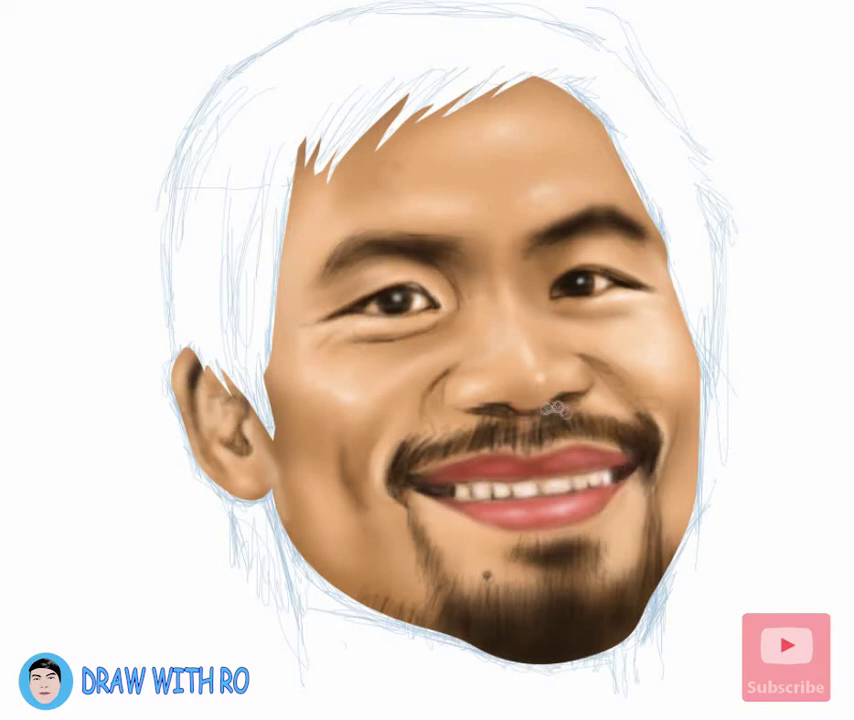
{"action": "left_click_drag", "start_coordinate": [500, 545], "coordinate": [600, 548]}
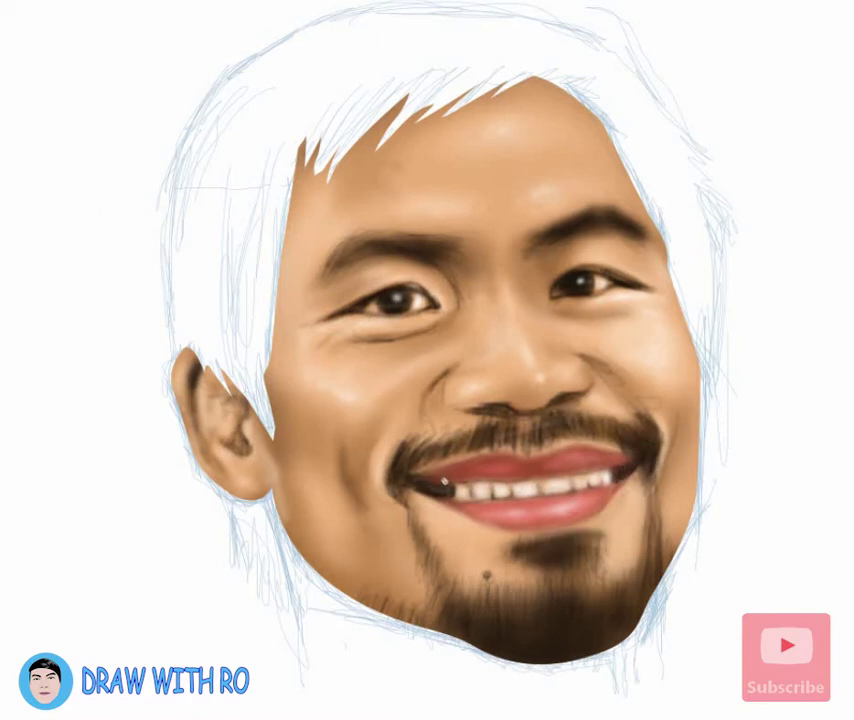